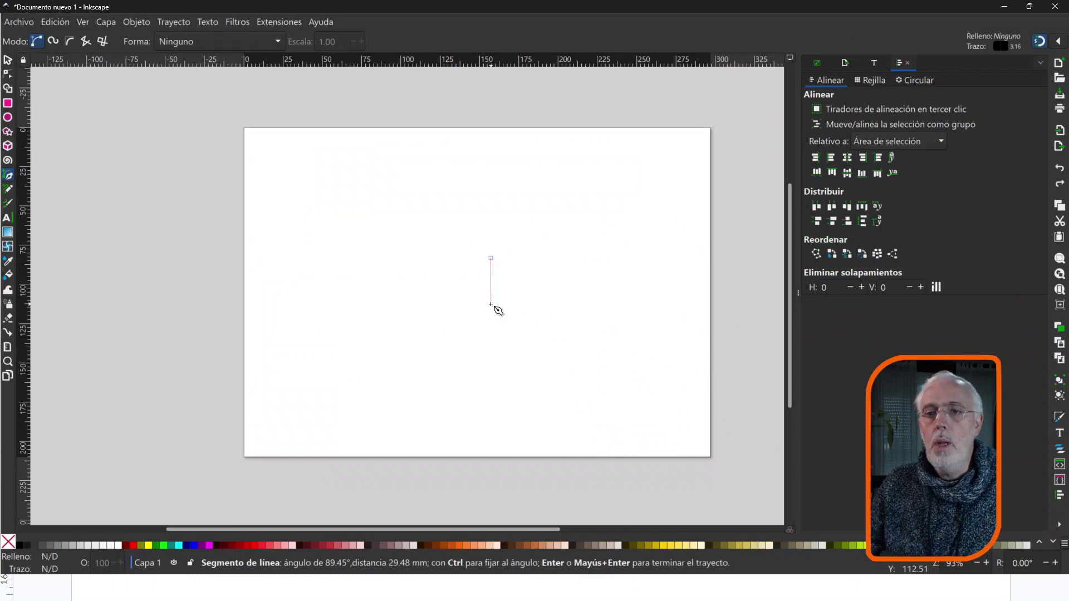
Import CUADRADO.png from the Desktop into the document and move the image to the page's upper-left corner.
{"action": "key", "text": "Escape"}
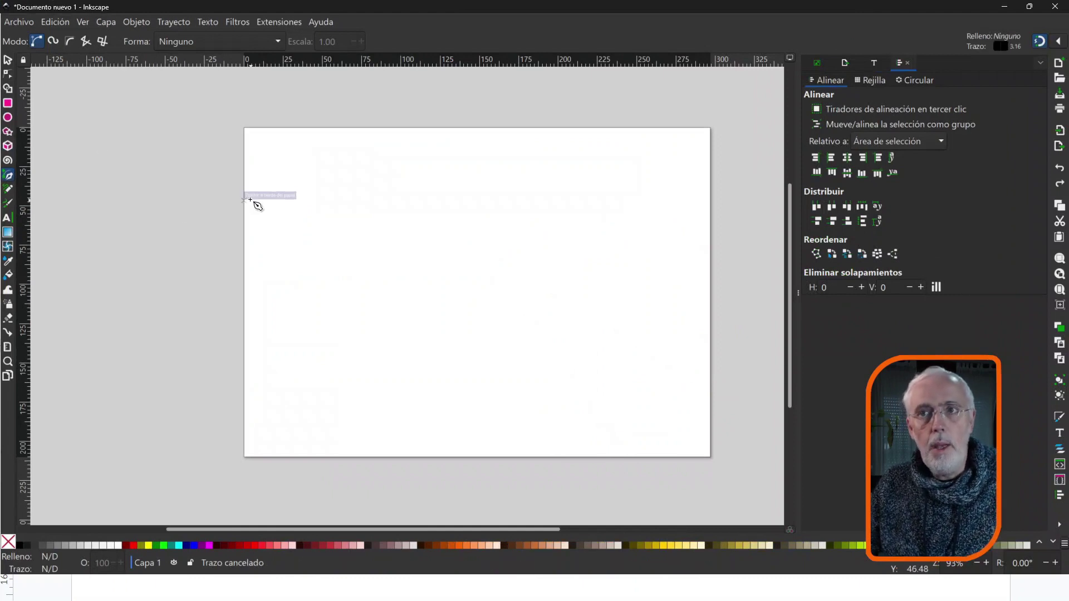
{"action": "left_click", "coordinate": [32, 22]}
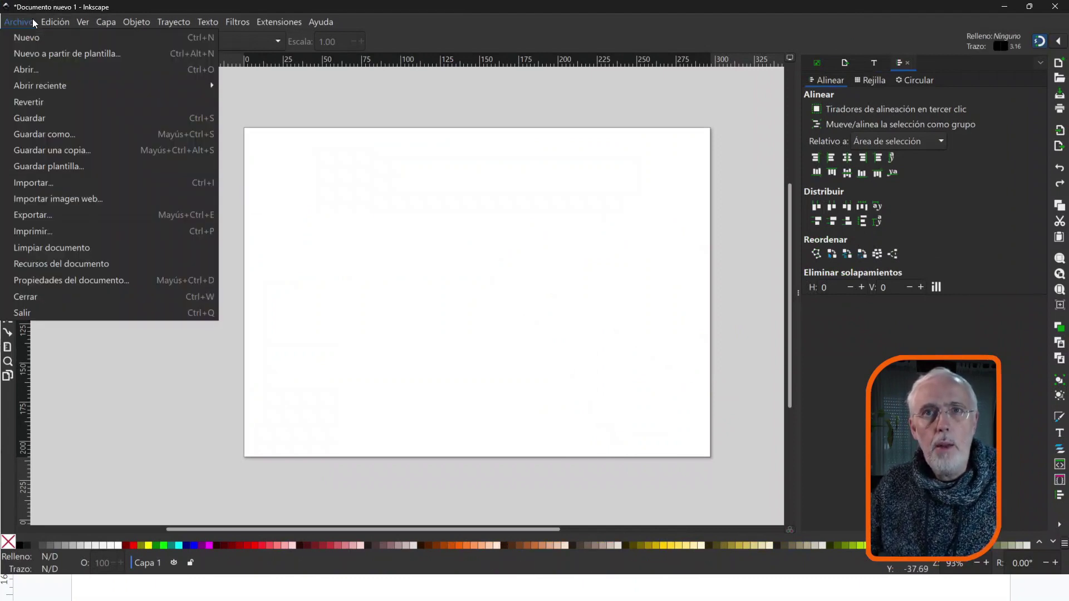
{"action": "left_click", "coordinate": [46, 186]}
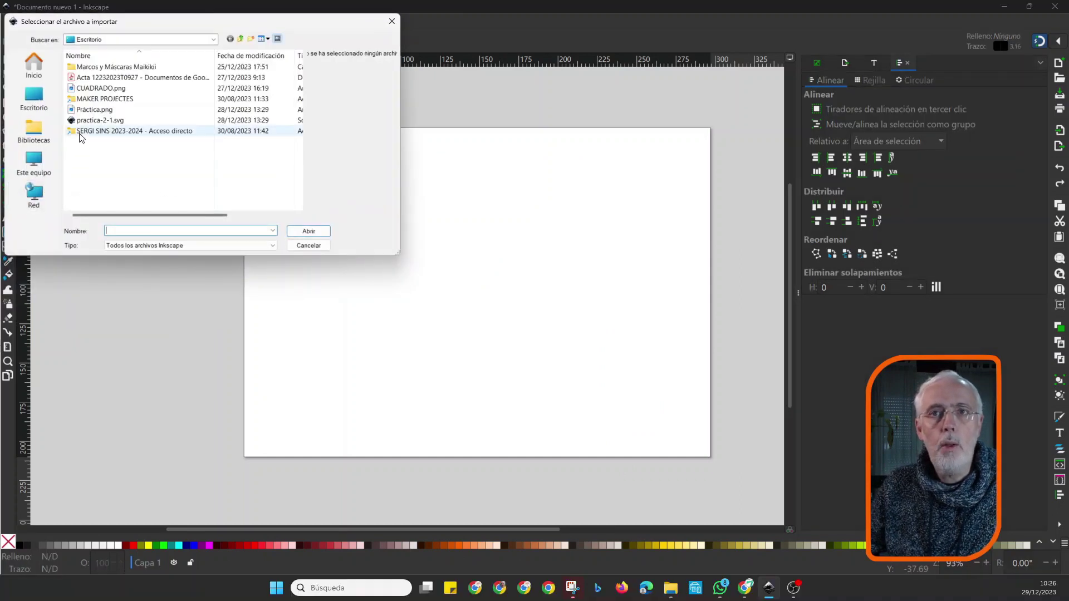
{"action": "double_click", "coordinate": [96, 89]}
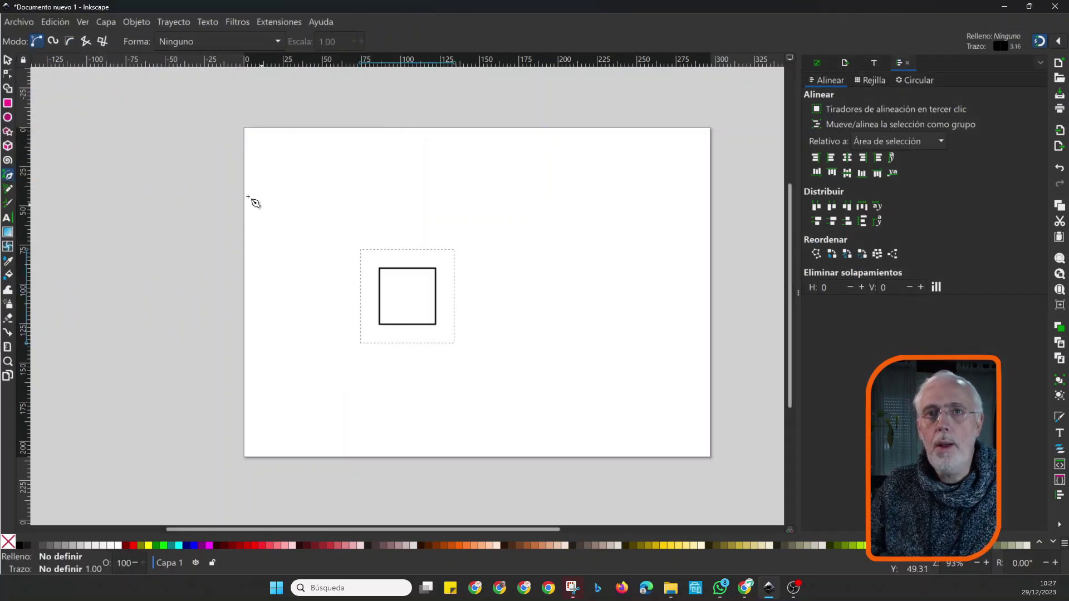
{"action": "left_click", "coordinate": [7, 59]}
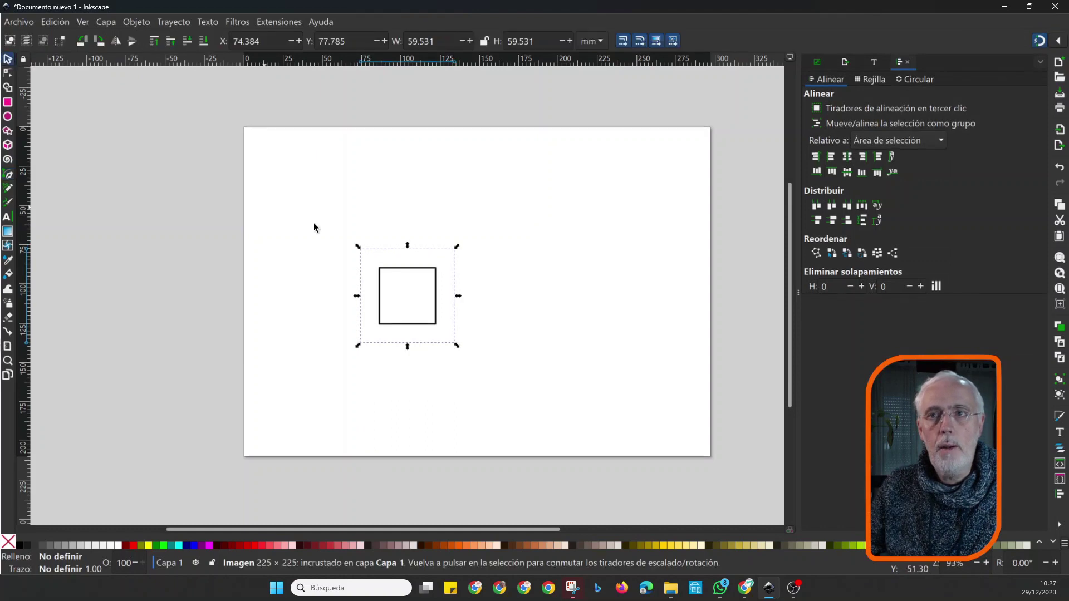
{"action": "left_click_drag", "start_coordinate": [429, 323], "coordinate": [328, 212]}
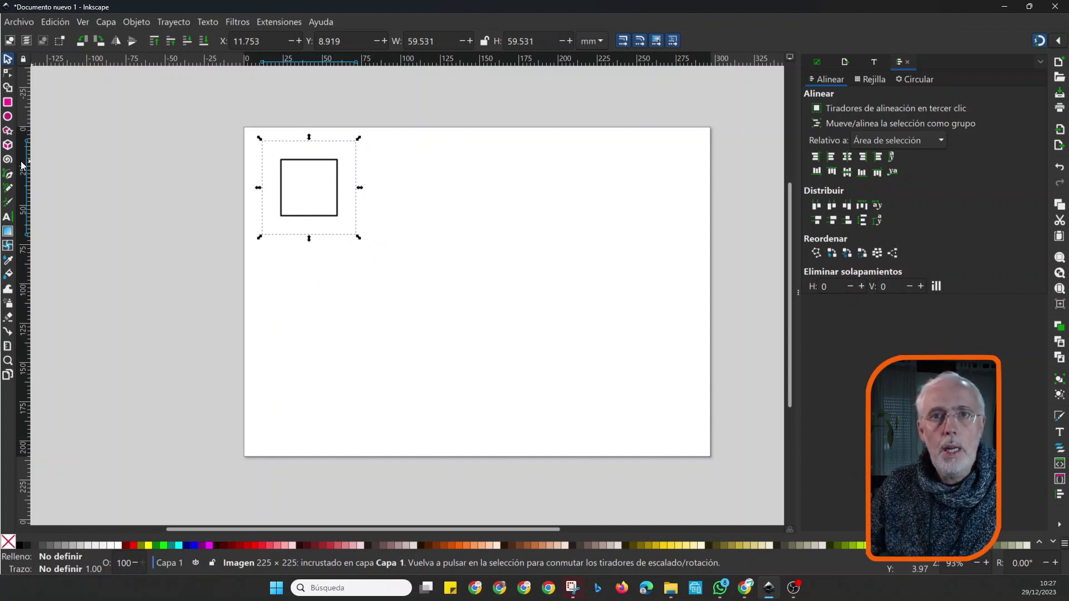
Add a vertical guide at about X 85 mm and a horizontal guide aligned with the imported square's top edge.
{"action": "left_click_drag", "start_coordinate": [23, 166], "coordinate": [378, 191]}
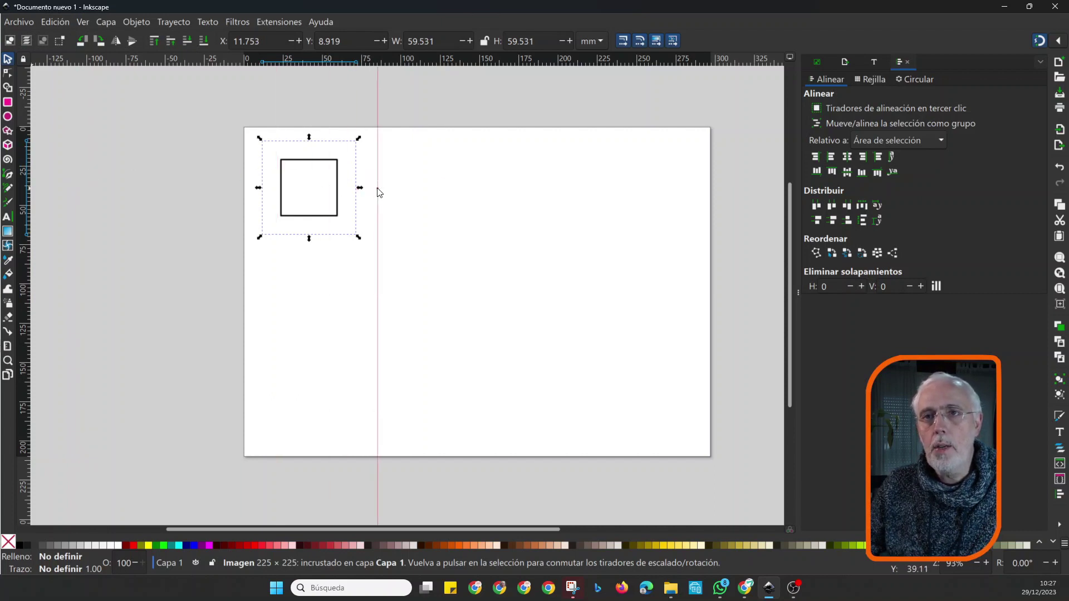
{"action": "left_click_drag", "start_coordinate": [409, 63], "coordinate": [413, 161]}
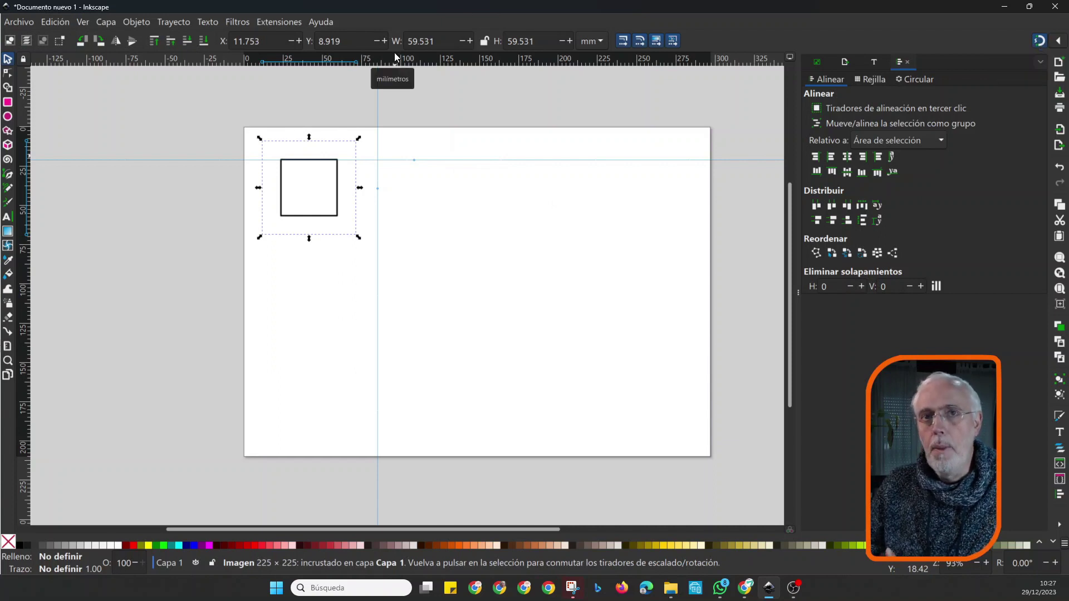
Draw a closed rectangular path about 45 mm by 37 mm with the Pen tool, starting at the guides' intersection.
{"action": "left_click", "coordinate": [9, 177]}
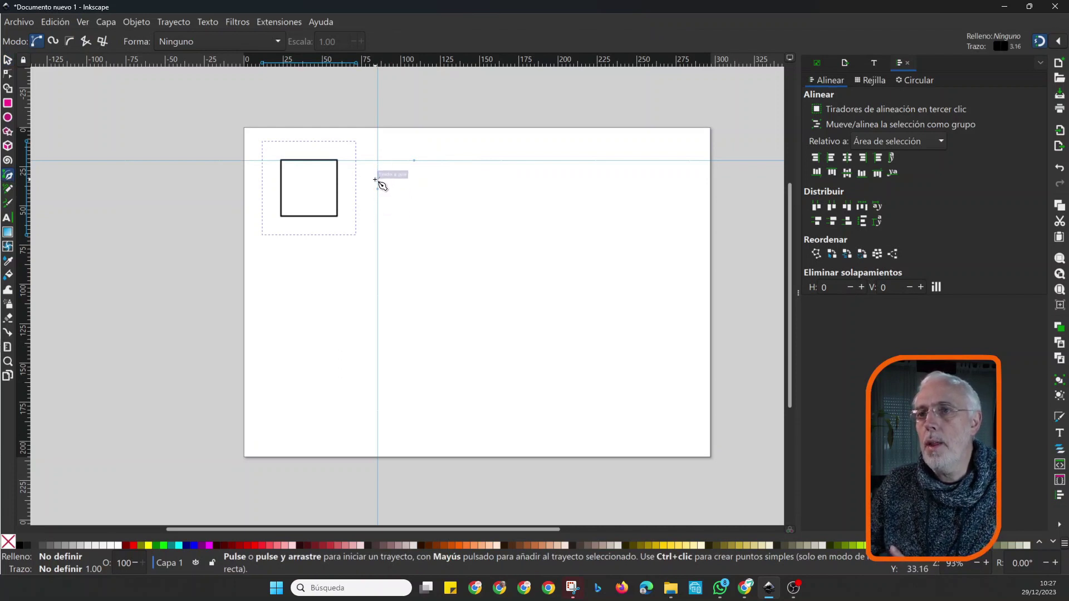
{"action": "left_click", "coordinate": [476, 292]}
{"action": "key", "text": "Escape"}
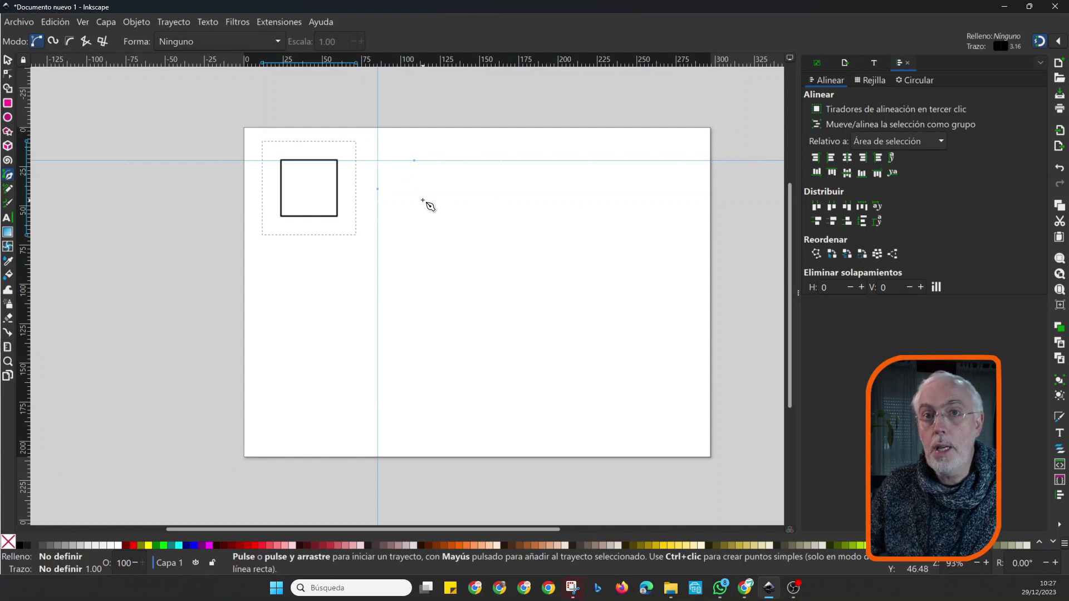
{"action": "left_click", "coordinate": [377, 161]}
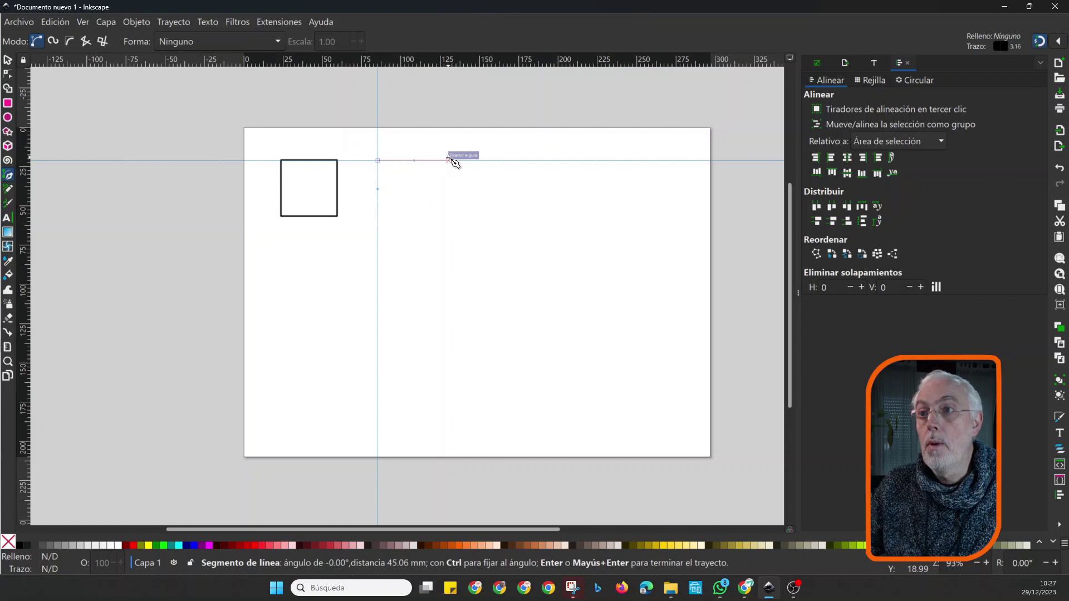
{"action": "left_click", "coordinate": [448, 159]}
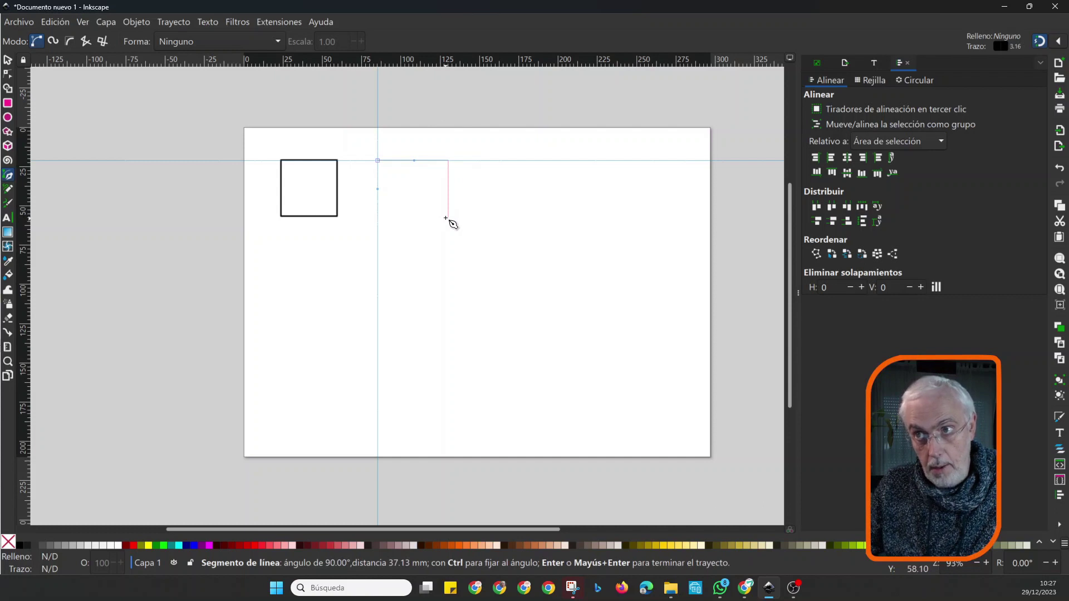
{"action": "left_click", "coordinate": [447, 219]}
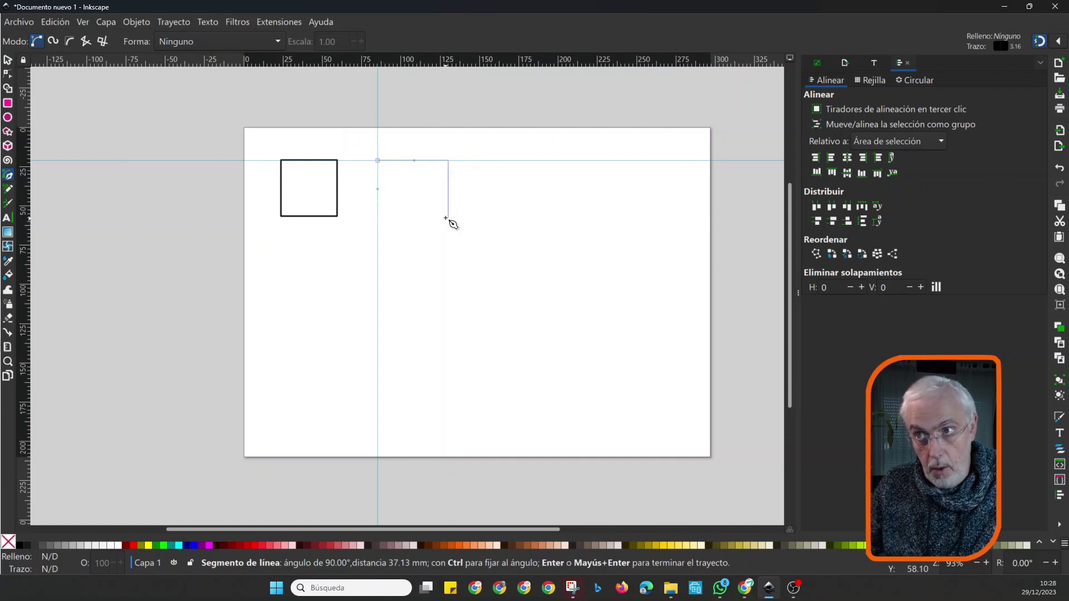
{"action": "left_click", "coordinate": [377, 219]}
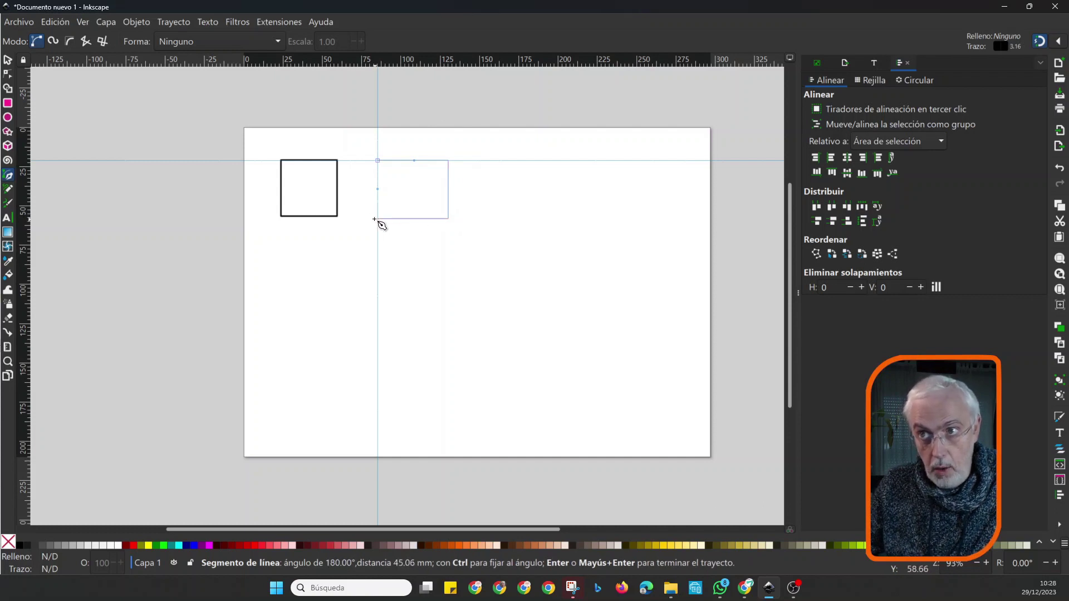
{"action": "left_click", "coordinate": [378, 161]}
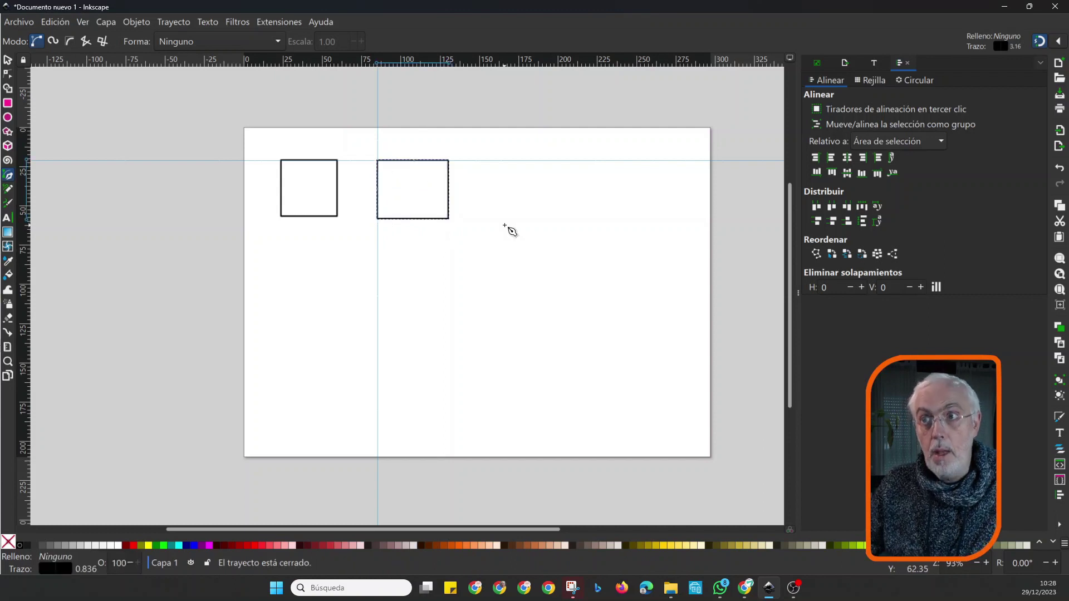
Set the drawn rectangle's width and height to 40 mm each and deselect it.
{"action": "left_click", "coordinate": [9, 60]}
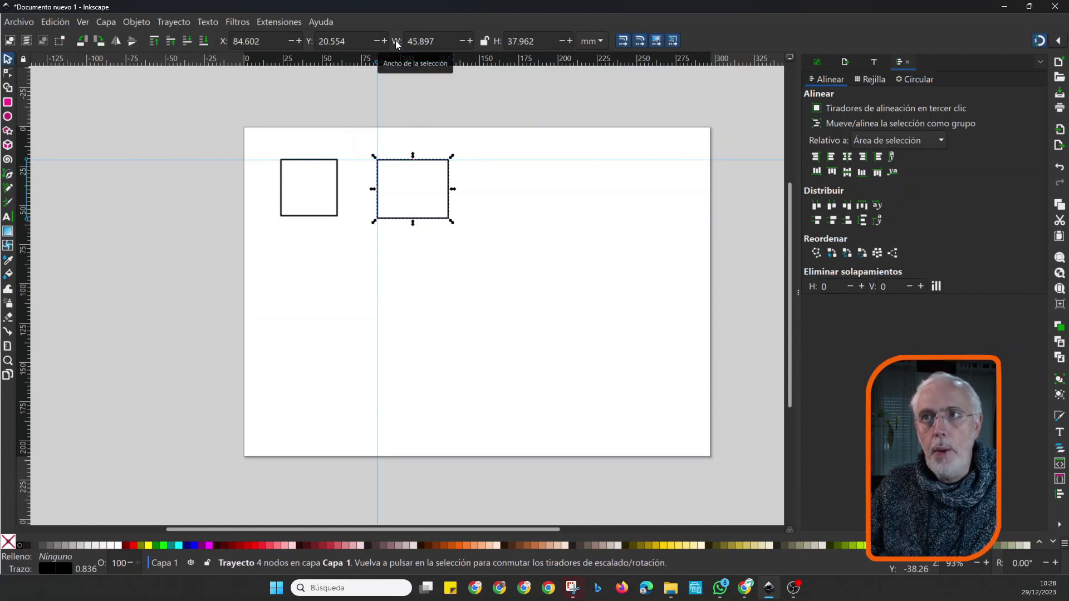
{"action": "left_click", "coordinate": [451, 42]}
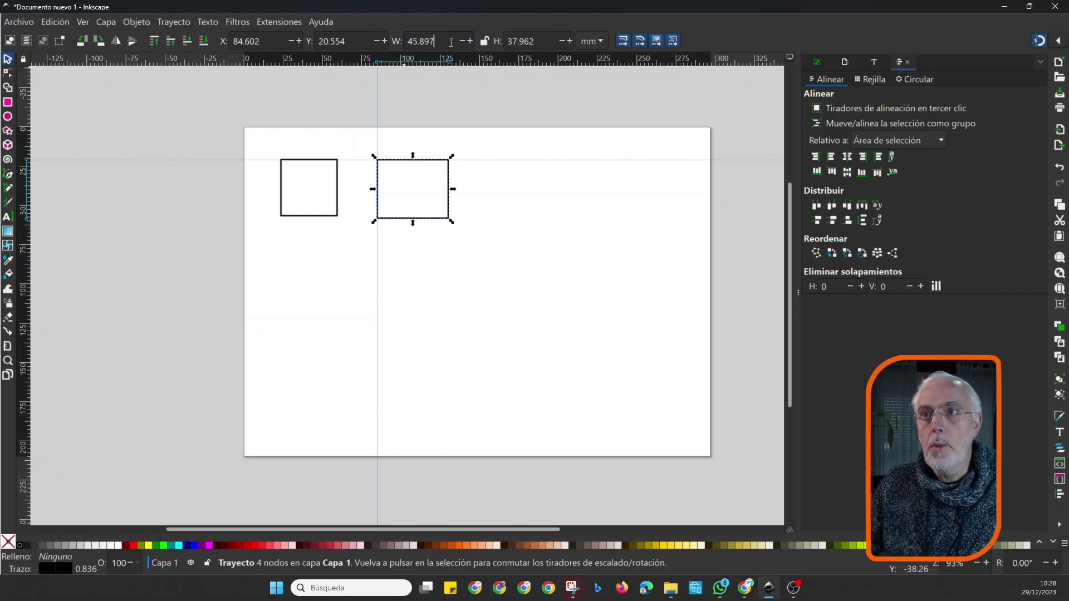
{"action": "left_click_drag", "start_coordinate": [431, 41], "coordinate": [407, 40]}
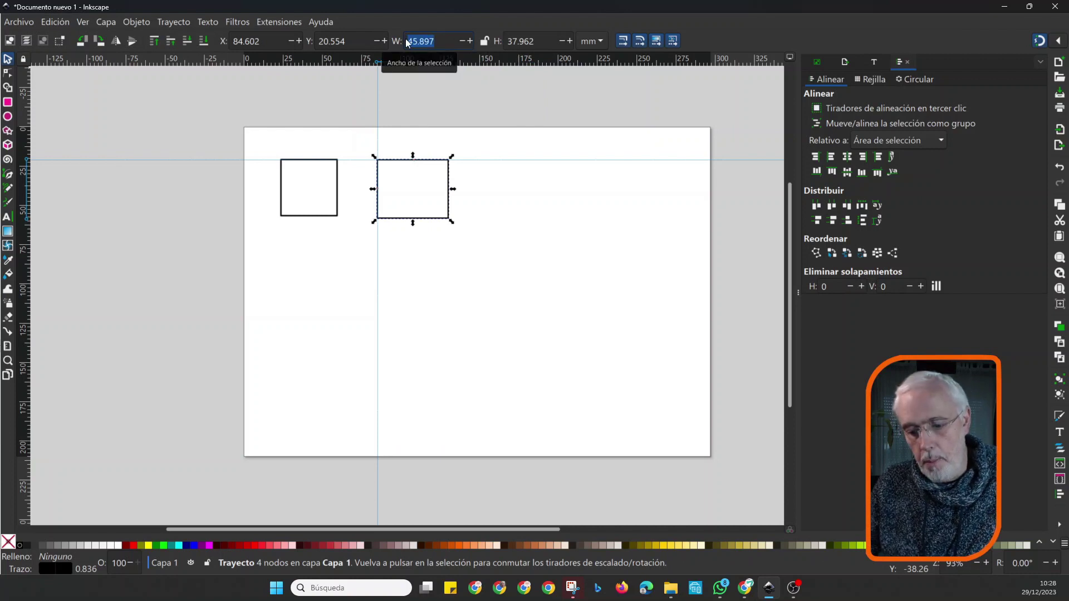
{"action": "key", "text": "BackSpace"}
{"action": "type", "text": "40"}
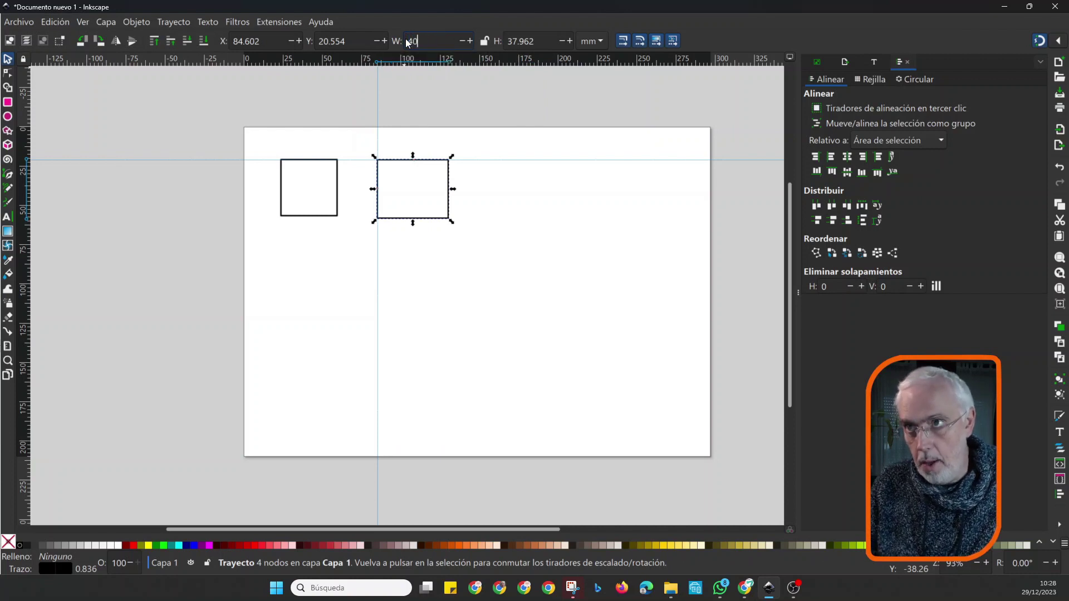
{"action": "key", "text": "Return"}
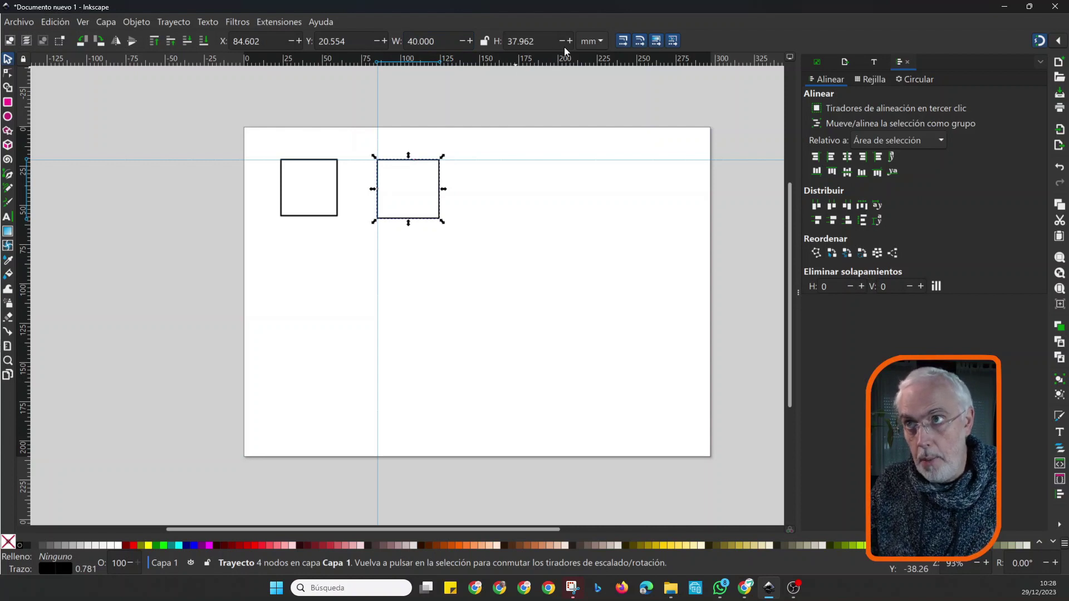
{"action": "left_click_drag", "start_coordinate": [544, 43], "coordinate": [497, 42]}
{"action": "type", "text": "40"}
{"action": "key", "text": "Return"}
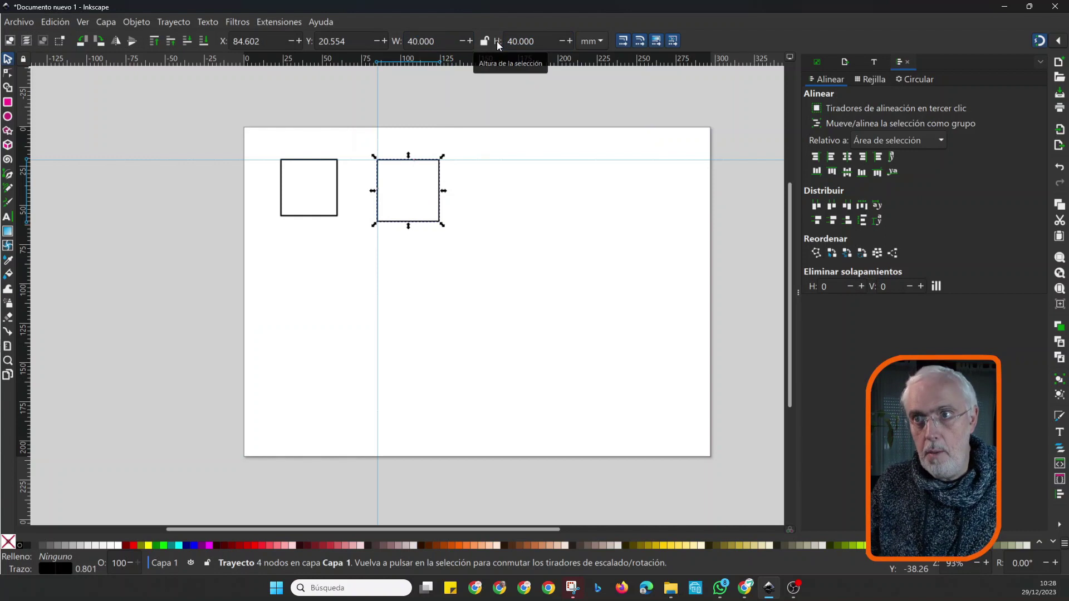
{"action": "left_click", "coordinate": [481, 219]}
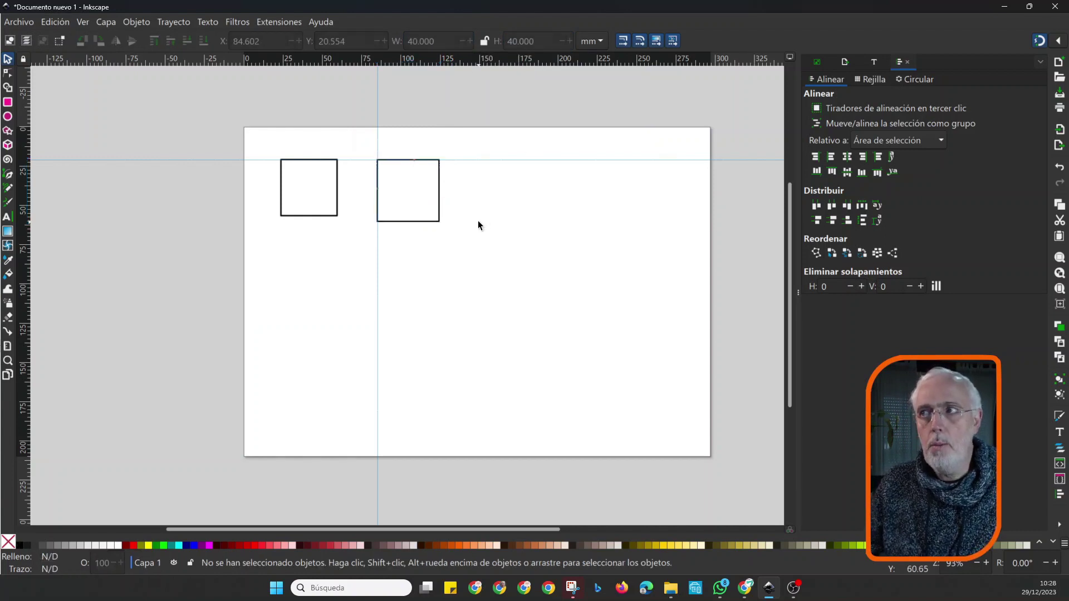
Try a thicker stroke of 2.201 mm on the drawn square and return its width to 0.801 mm.
{"action": "left_click", "coordinate": [416, 221]}
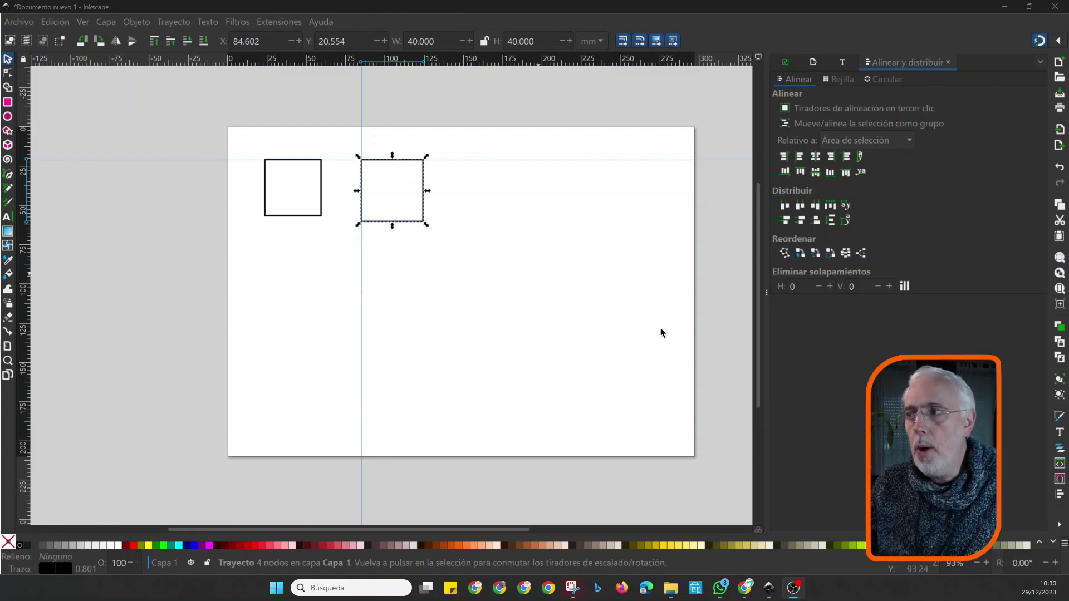
{"action": "left_click", "coordinate": [1060, 417]}
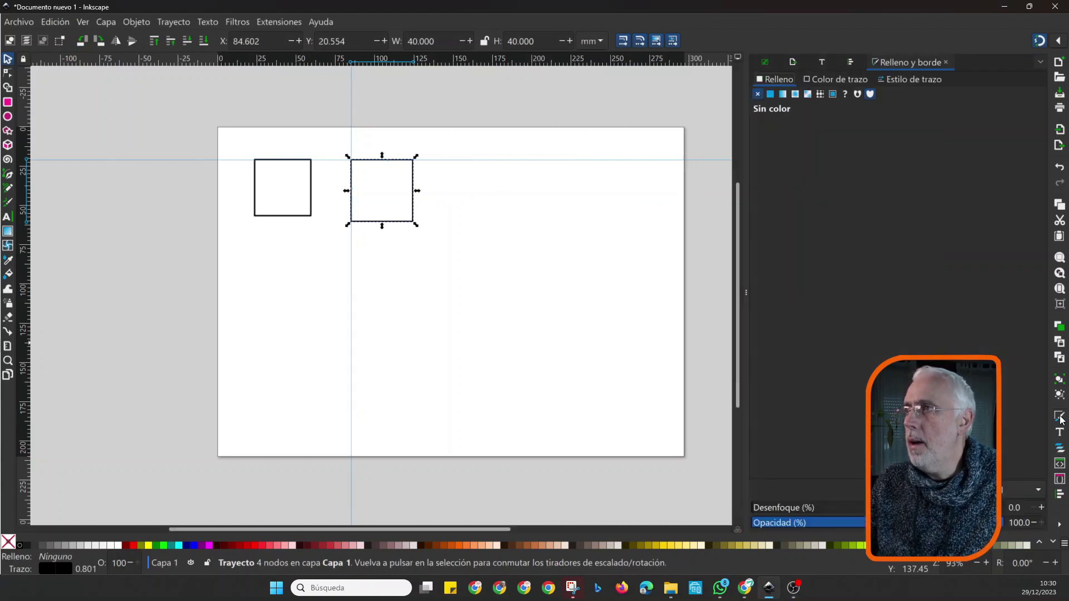
{"action": "left_click", "coordinate": [919, 79]}
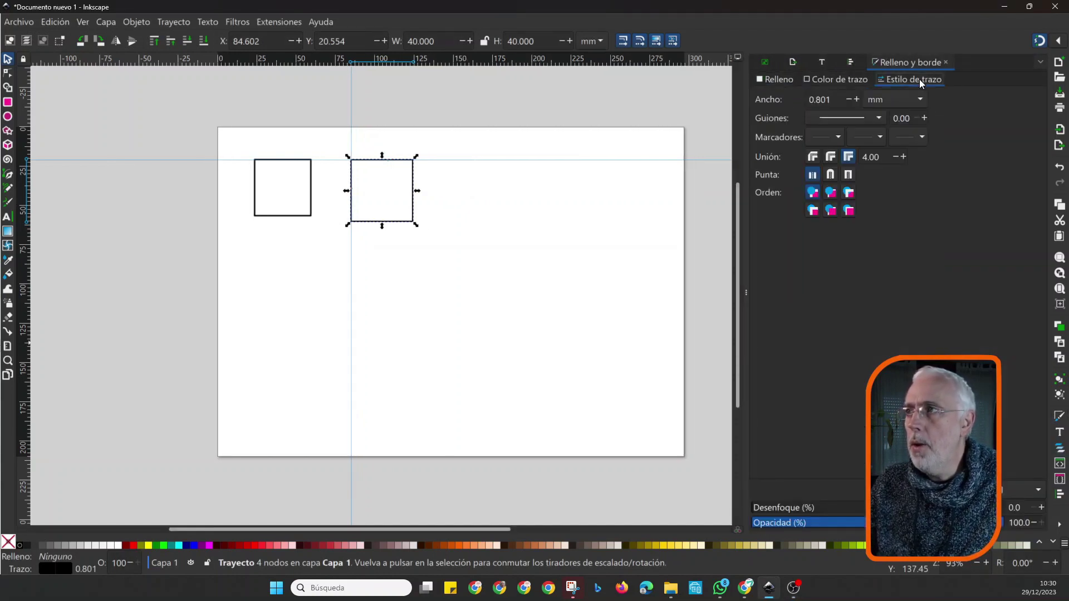
{"action": "left_click", "coordinate": [859, 99]}
{"action": "left_click", "coordinate": [858, 99]}
{"action": "left_click", "coordinate": [858, 100]}
{"action": "left_click", "coordinate": [859, 99]}
{"action": "left_click", "coordinate": [858, 99]}
{"action": "left_click", "coordinate": [858, 99]}
{"action": "left_click", "coordinate": [859, 99]}
{"action": "left_click", "coordinate": [858, 99]}
{"action": "left_click", "coordinate": [859, 99]}
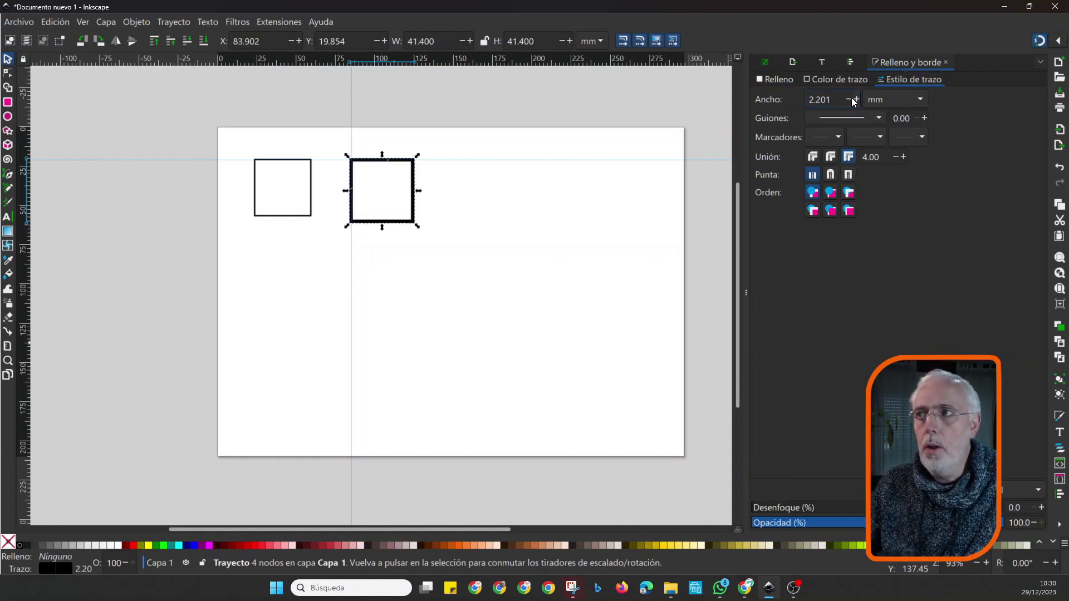
{"action": "left_click", "coordinate": [849, 99]}
{"action": "left_click", "coordinate": [849, 99]}
{"action": "left_click", "coordinate": [849, 99]}
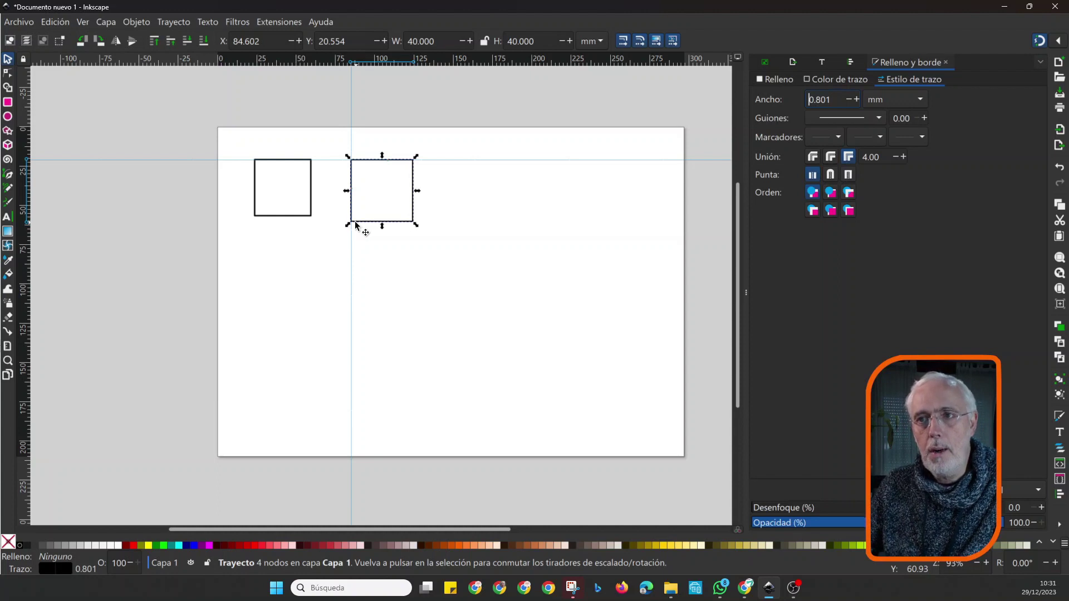
{"action": "left_click", "coordinate": [484, 228]}
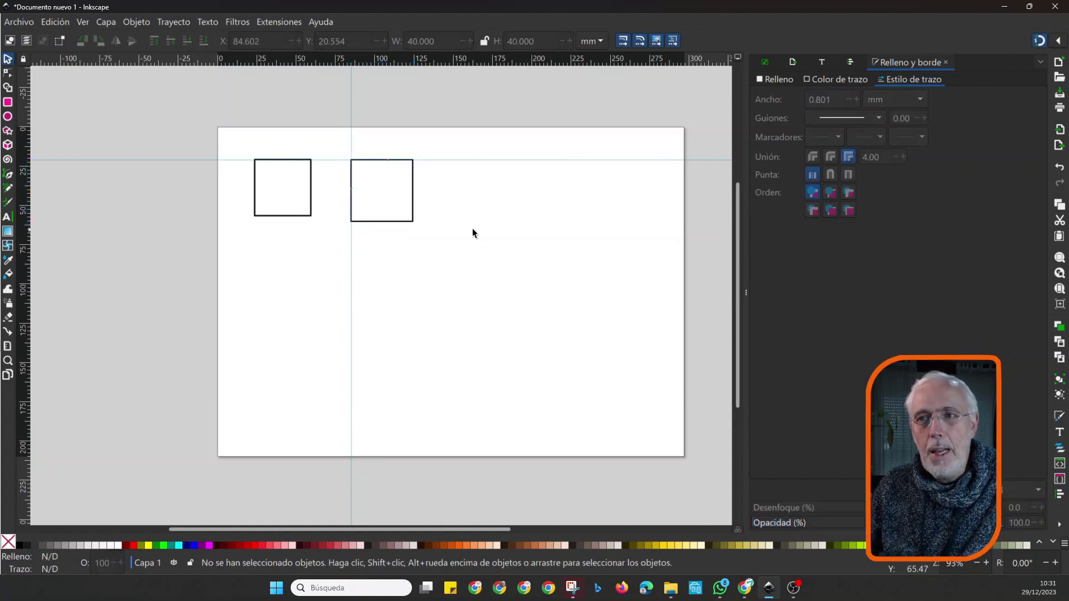
Compare the edge sharpness of the imported bitmap square and the drawn vector square at high magnification.
{"action": "left_click", "coordinate": [291, 220]}
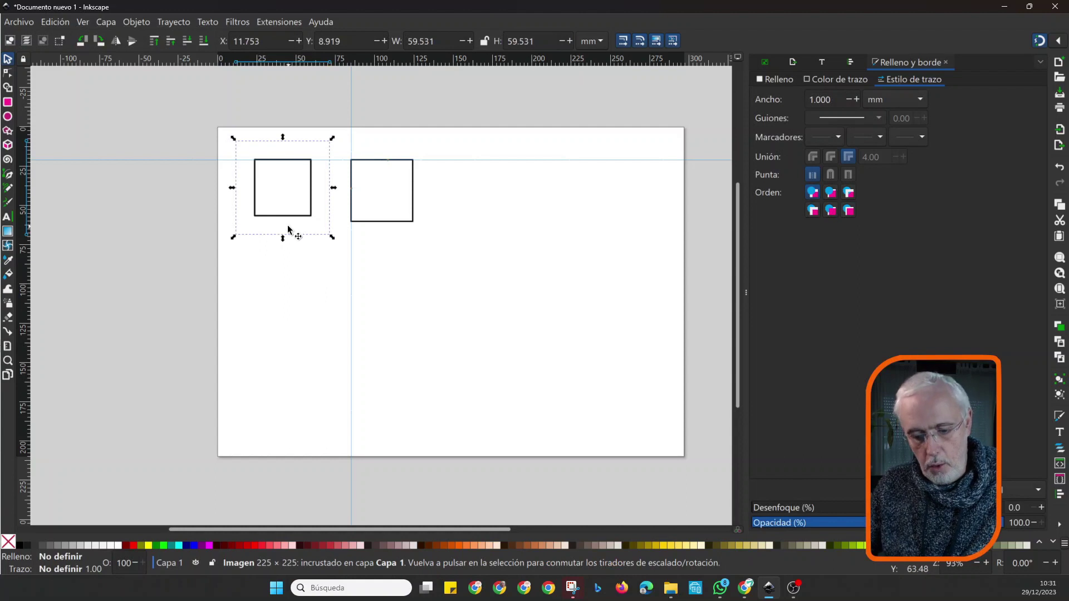
{"action": "scroll", "coordinate": [289, 218], "scroll_direction": "up", "scroll_amount": 7, "text": "ctrl"}
{"action": "scroll", "coordinate": [287, 218], "scroll_direction": "up", "scroll_amount": 6, "text": "ctrl"}
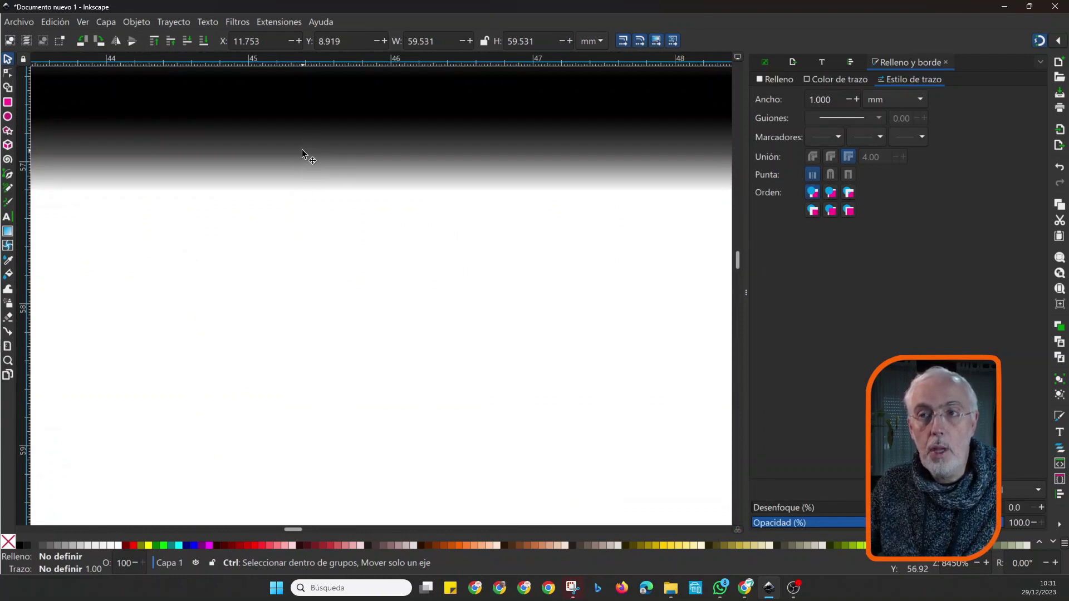
{"action": "scroll", "coordinate": [302, 149], "scroll_direction": "down", "scroll_amount": 10, "text": "ctrl"}
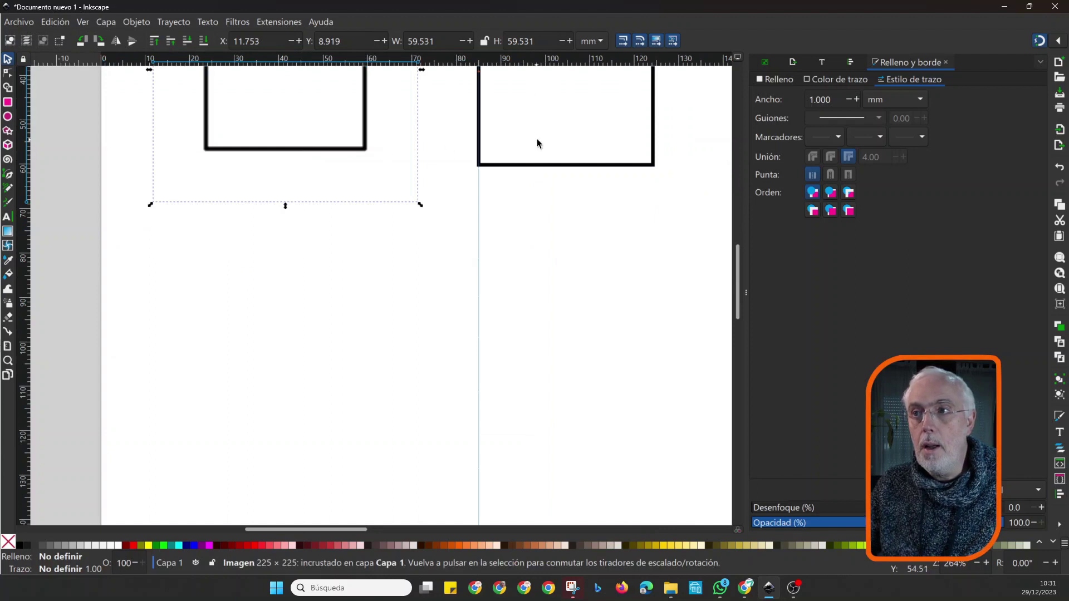
{"action": "scroll", "coordinate": [614, 174], "scroll_direction": "up", "scroll_amount": 9, "text": "ctrl"}
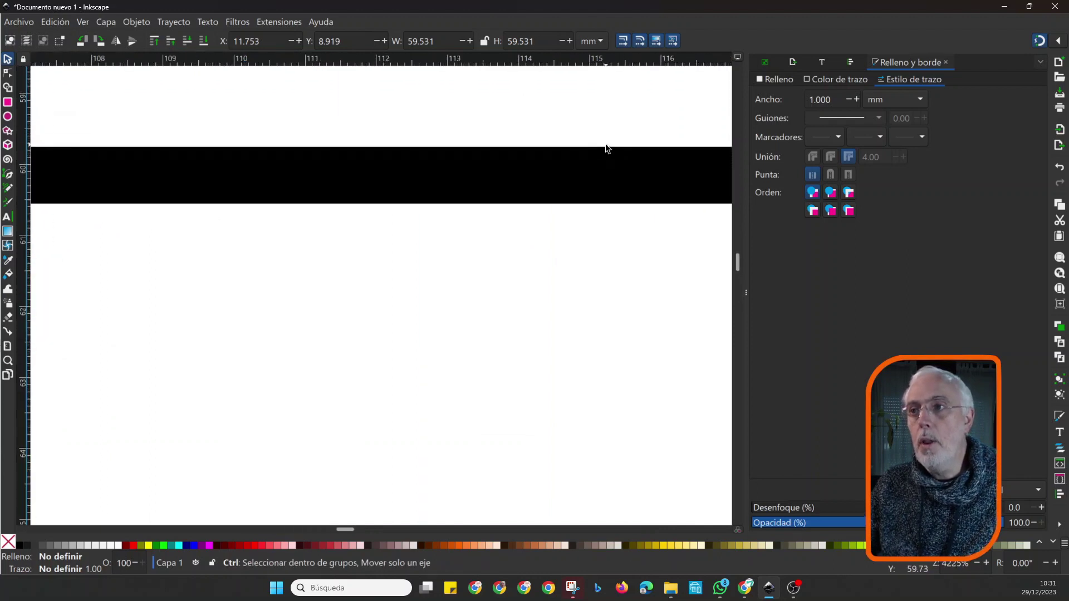
{"action": "scroll", "coordinate": [599, 162], "scroll_direction": "up", "scroll_amount": 2, "text": "ctrl"}
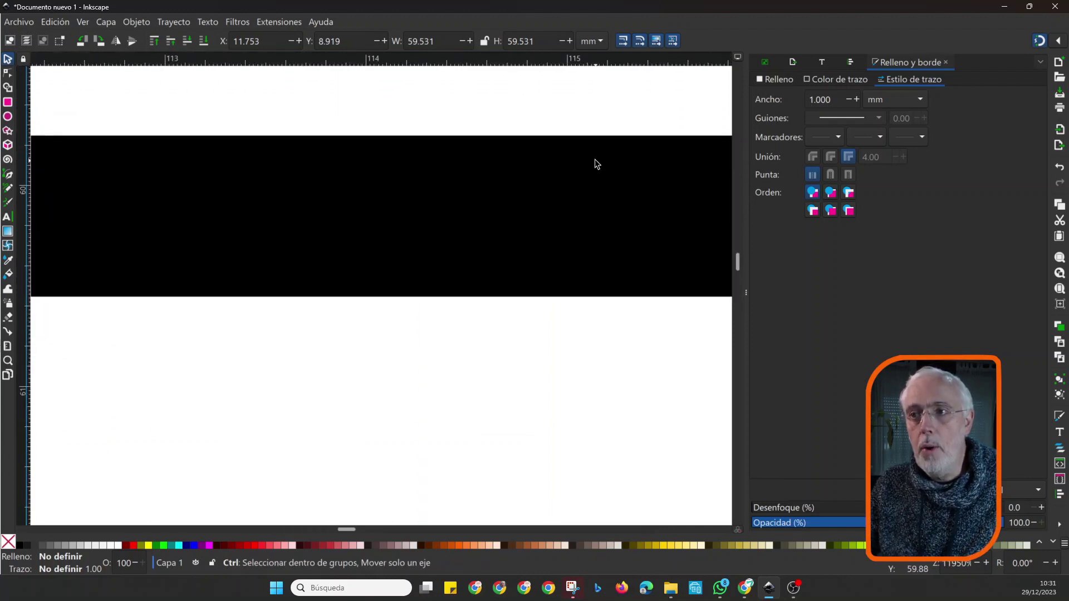
{"action": "scroll", "coordinate": [596, 164], "scroll_direction": "down", "scroll_amount": 12, "text": "ctrl"}
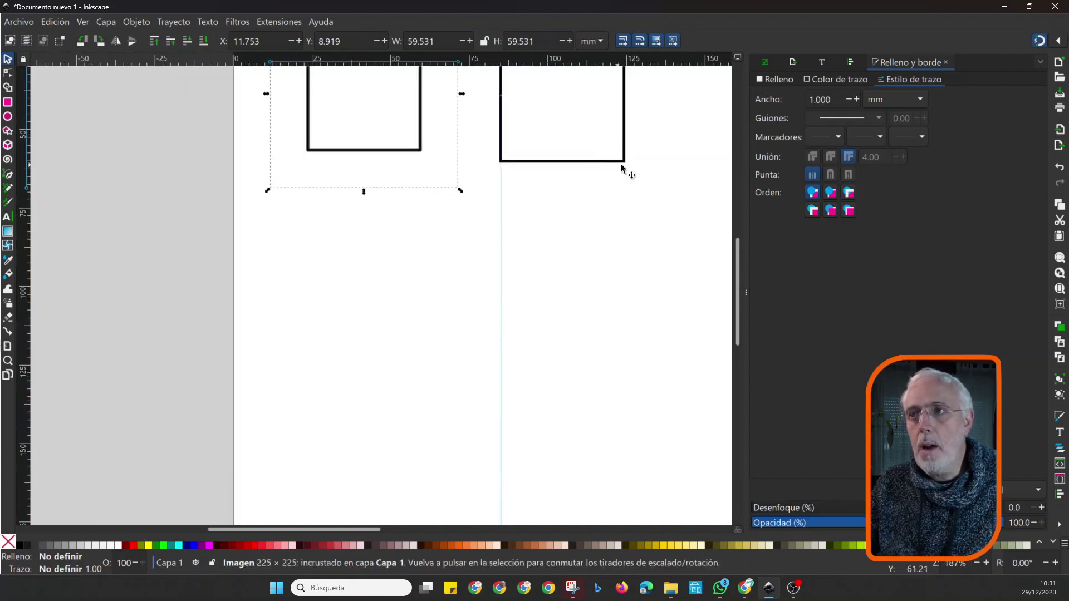
Move the drawn square's upper-right node to about X 127.3, Y 10.9 mm and bow its right and top sides outward.
{"action": "left_click", "coordinate": [586, 162]}
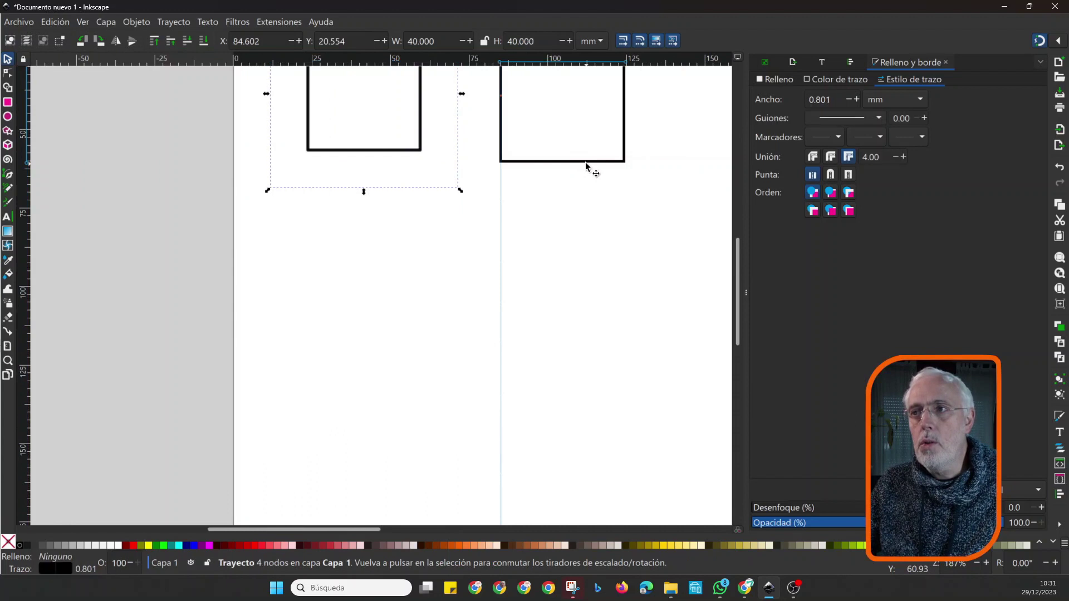
{"action": "left_click_drag", "start_coordinate": [602, 147], "coordinate": [554, 286]}
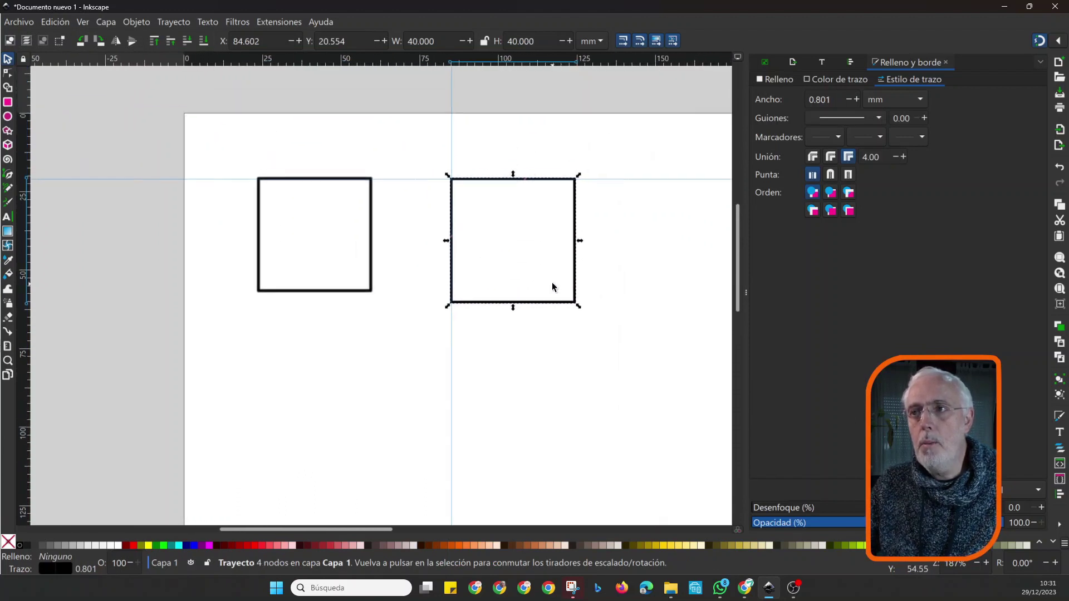
{"action": "left_click", "coordinate": [9, 73]}
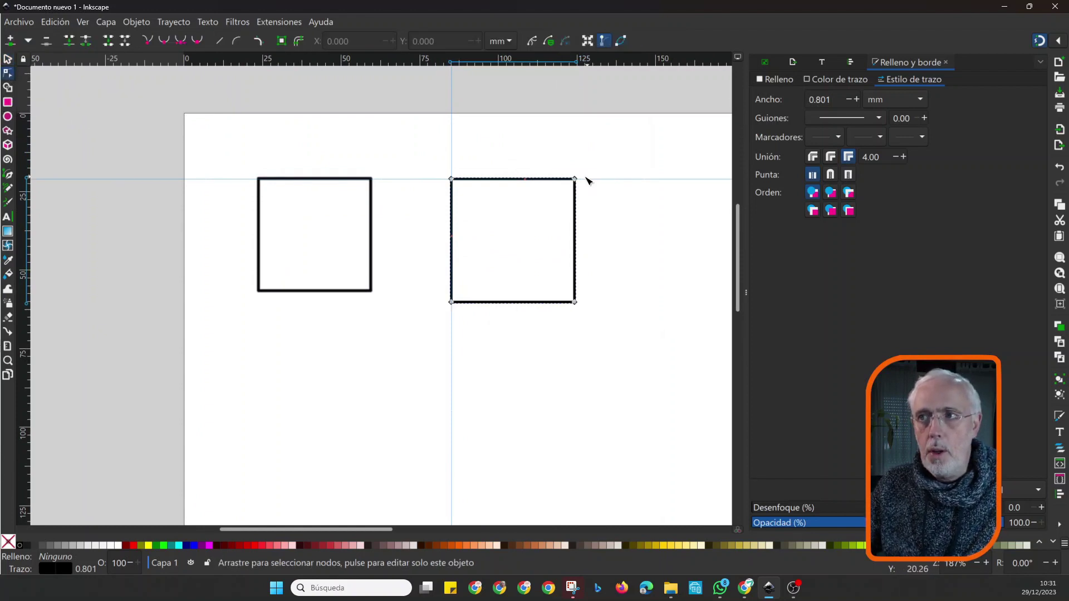
{"action": "mouse_move", "coordinate": [575, 179]}
{"action": "left_mouse_down"}
{"action": "mouse_move", "coordinate": [587, 155]}
{"action": "mouse_move", "coordinate": [580, 182]}
{"action": "left_mouse_up"}
{"action": "left_click_drag", "start_coordinate": [592, 184], "coordinate": [586, 149]}
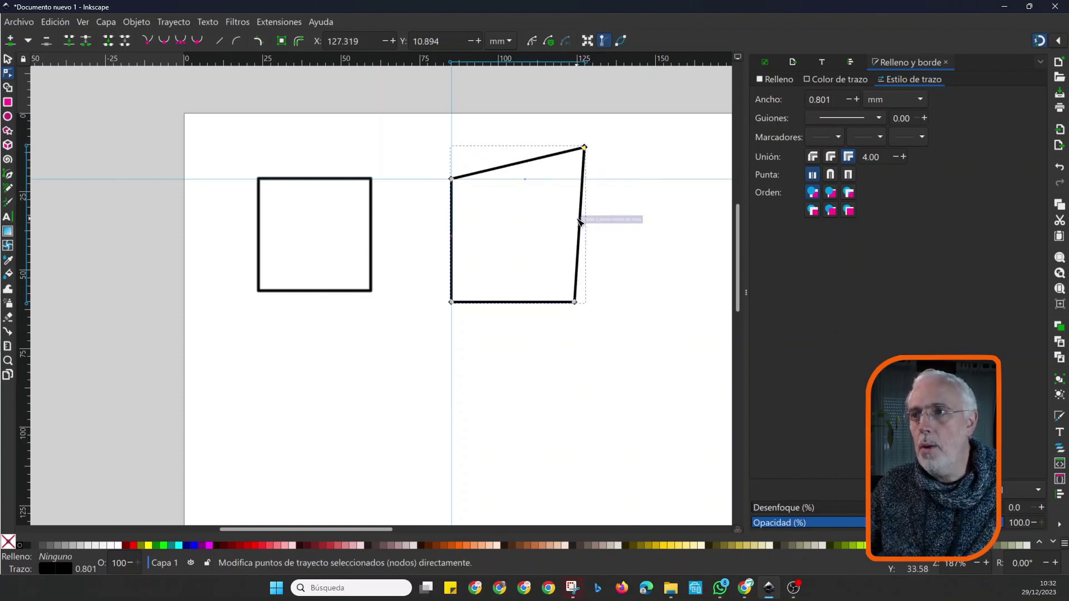
{"action": "left_click_drag", "start_coordinate": [585, 232], "coordinate": [622, 228]}
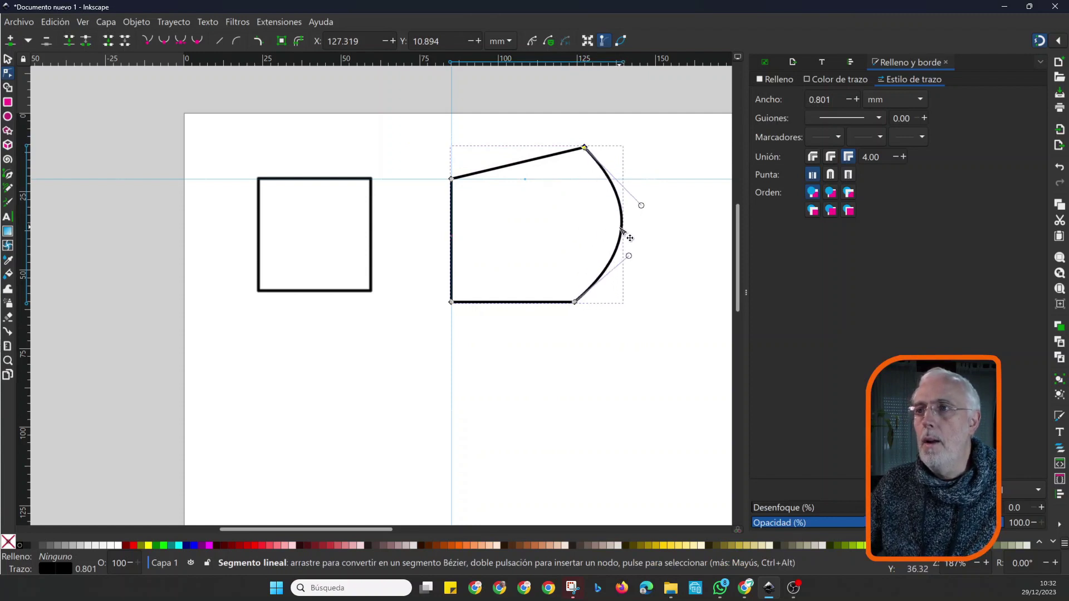
{"action": "left_click_drag", "start_coordinate": [508, 170], "coordinate": [495, 138]}
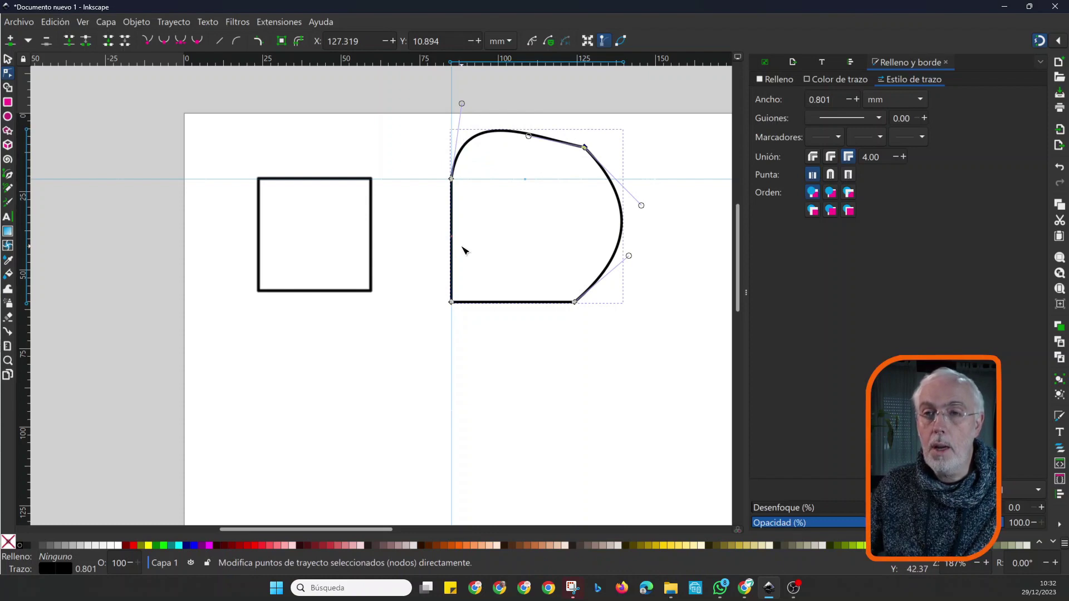